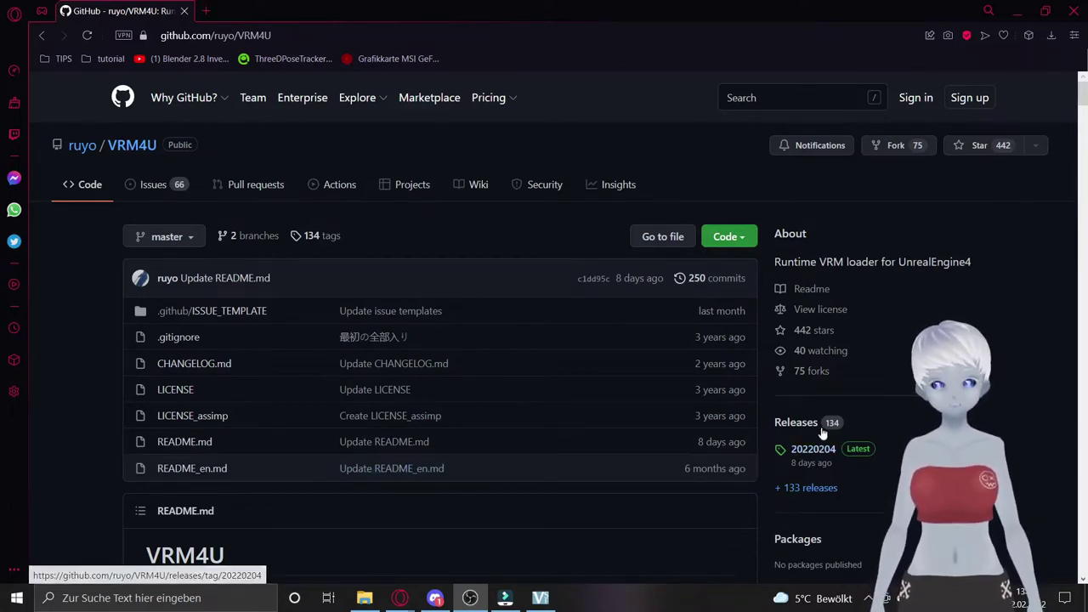
Download VRM4U_5_0_20220204.zip from the assets of the 20220204 GitHub release
left_click(803, 450)
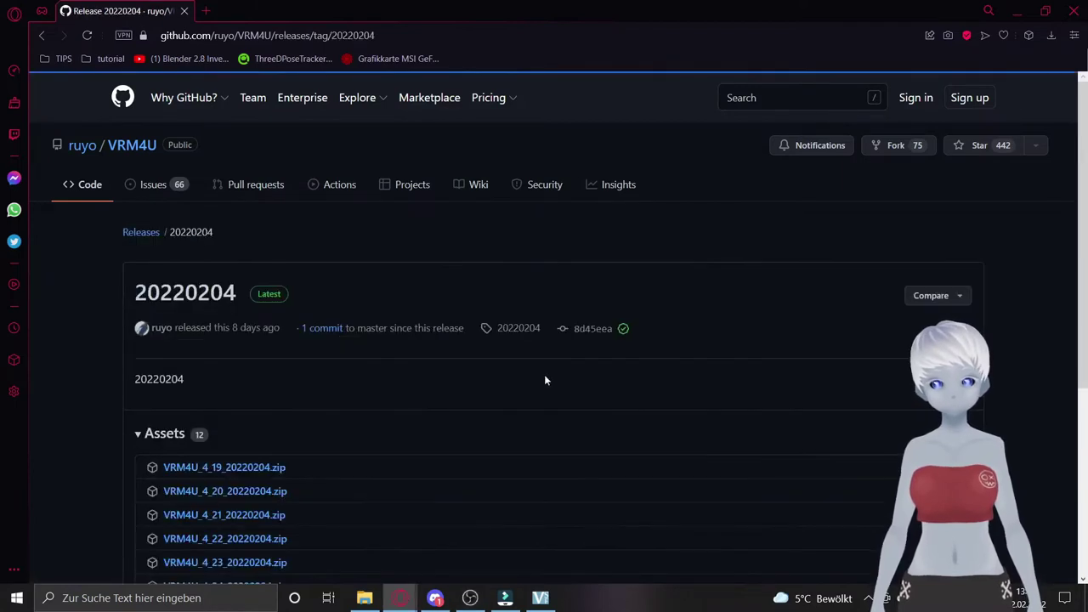
scroll(530, 372, "down", 3)
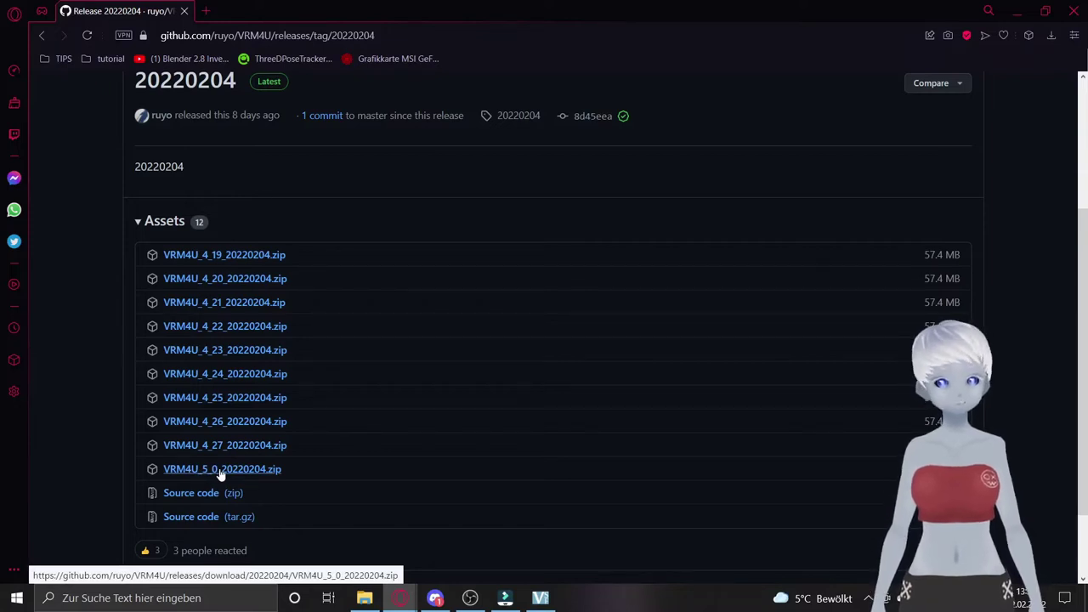
left_click(219, 472)
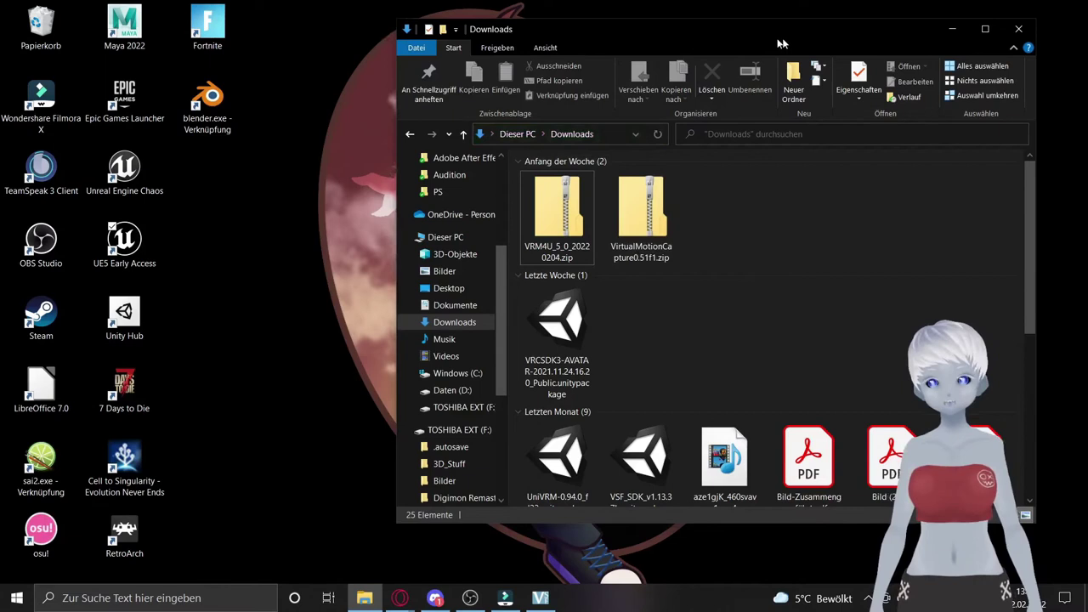
Extract VRM4U_5_0_20220204.zip with 7-Zip so a Plugins folder appears in Downloads
left_click_drag(679, 32, 548, 46)
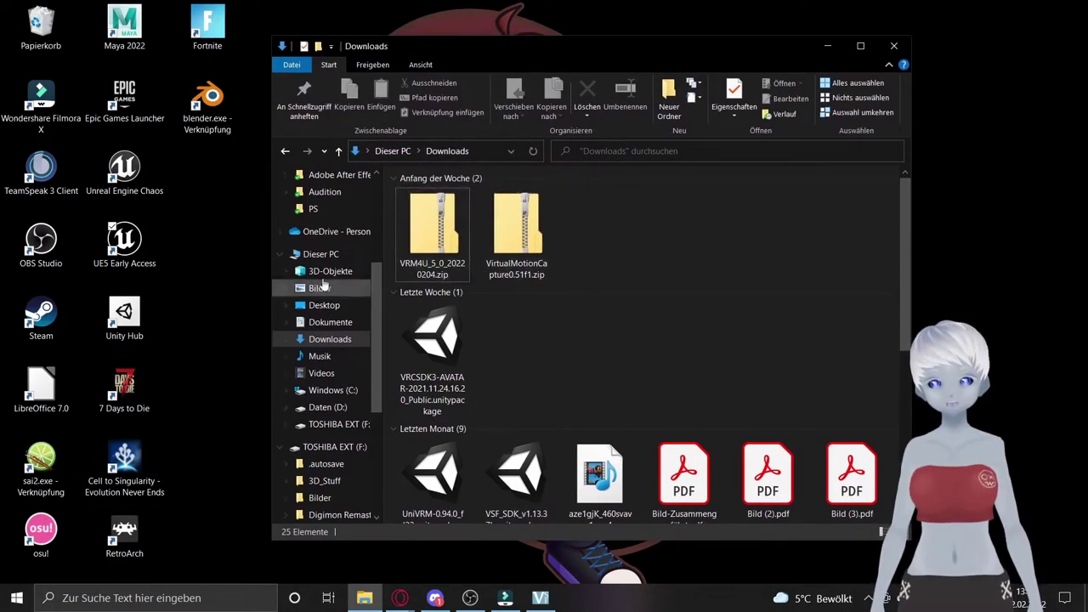
left_click(437, 223)
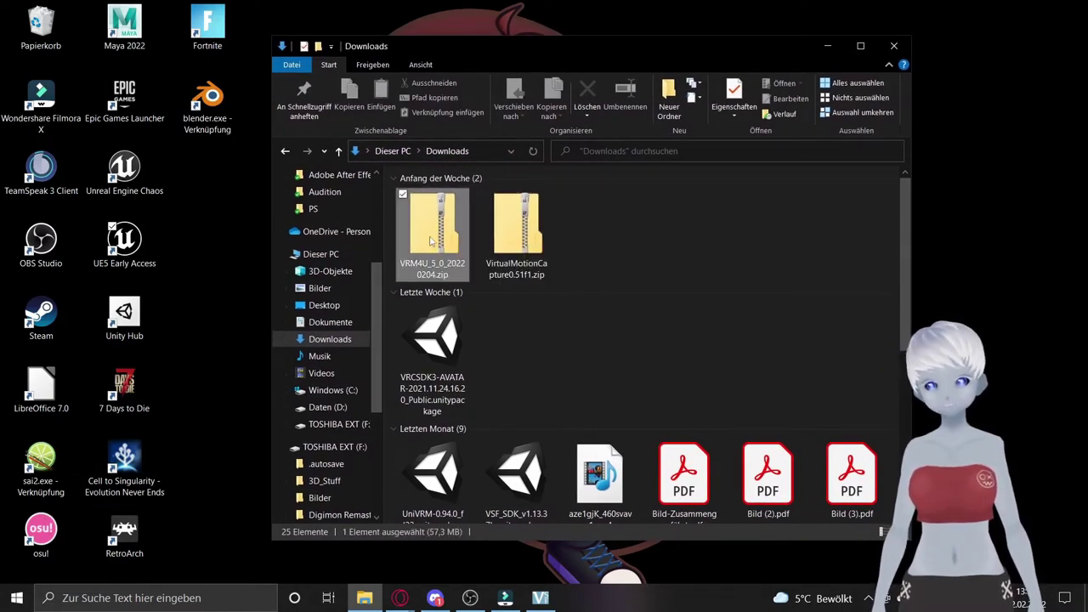
right_click(440, 218)
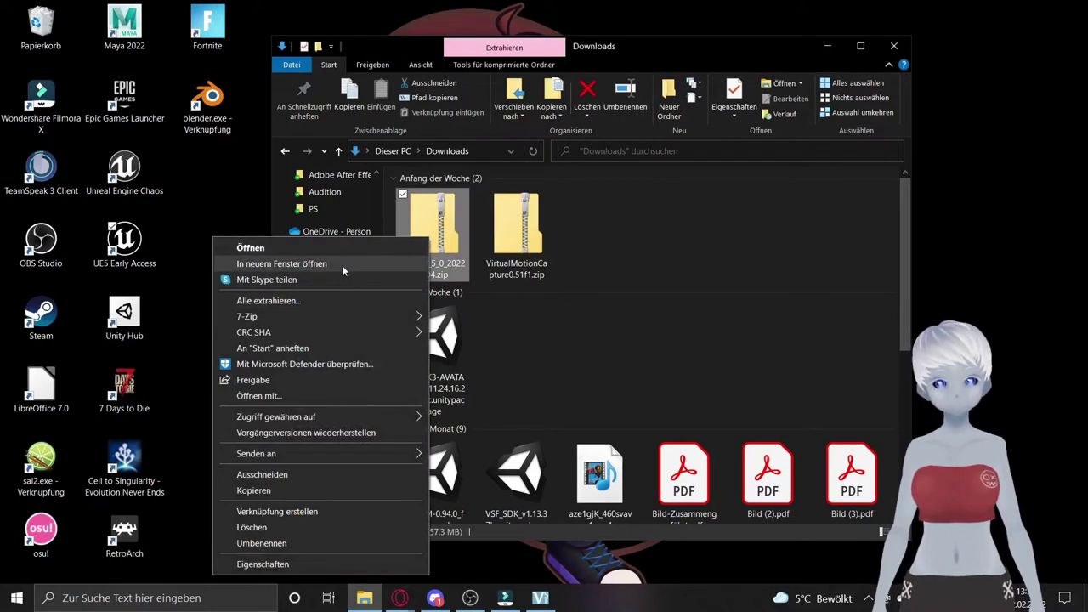
mouse_move(336, 314)
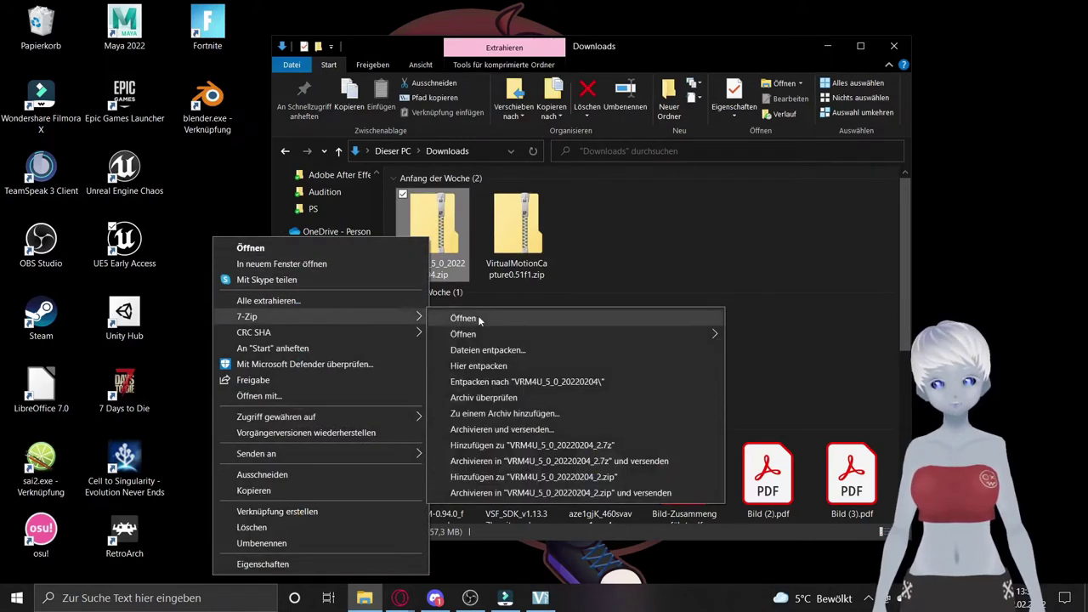
left_click(480, 365)
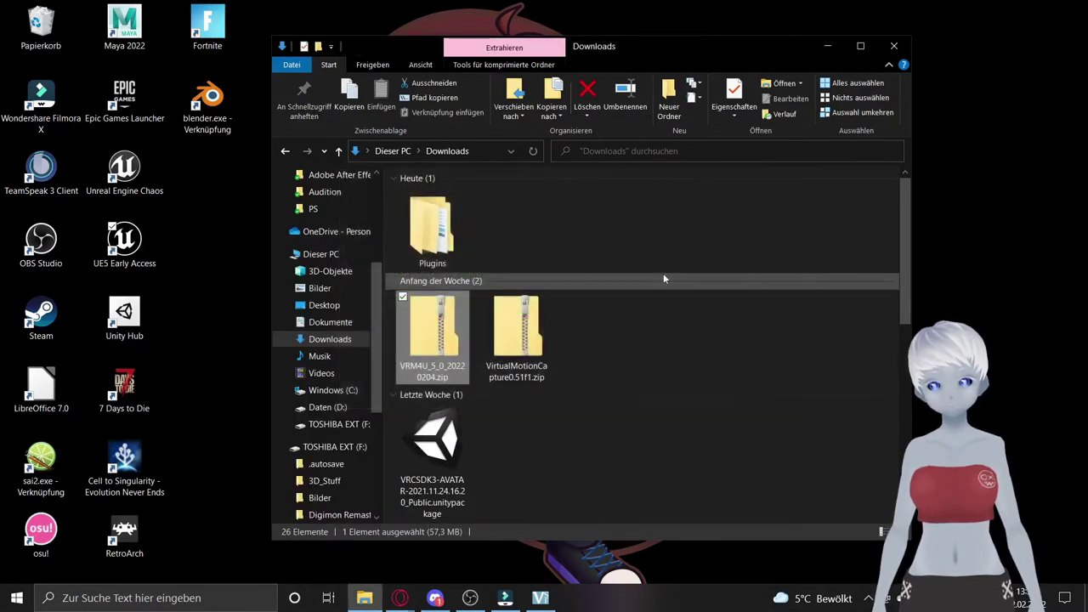
left_click(432, 229)
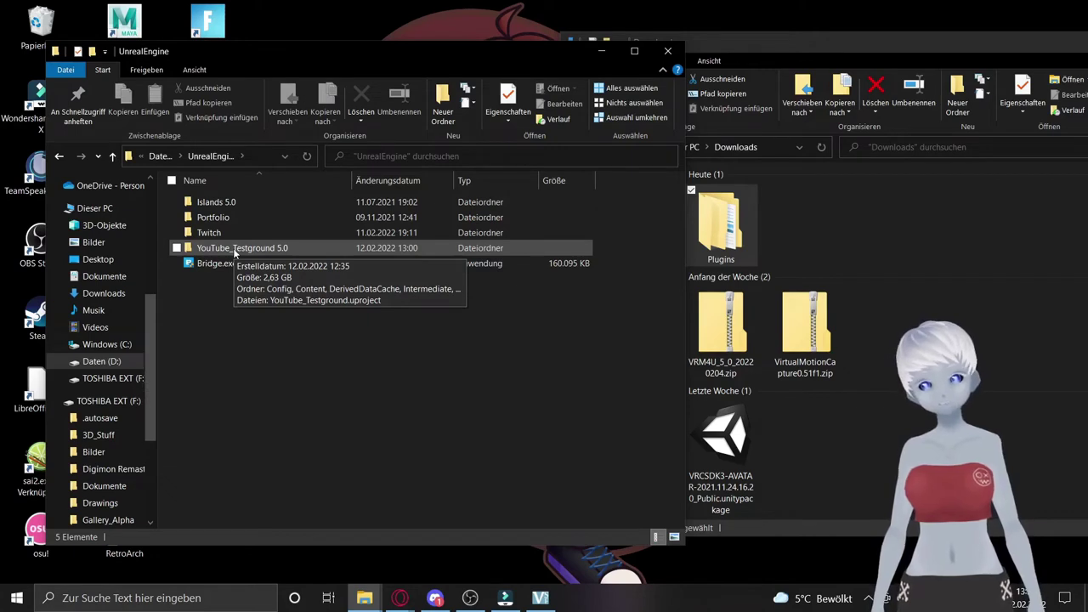
Check that the YouTube_Testground 5.0 project's Plugins folder contains VRM4U, then return to the project folder
double_click(236, 248)
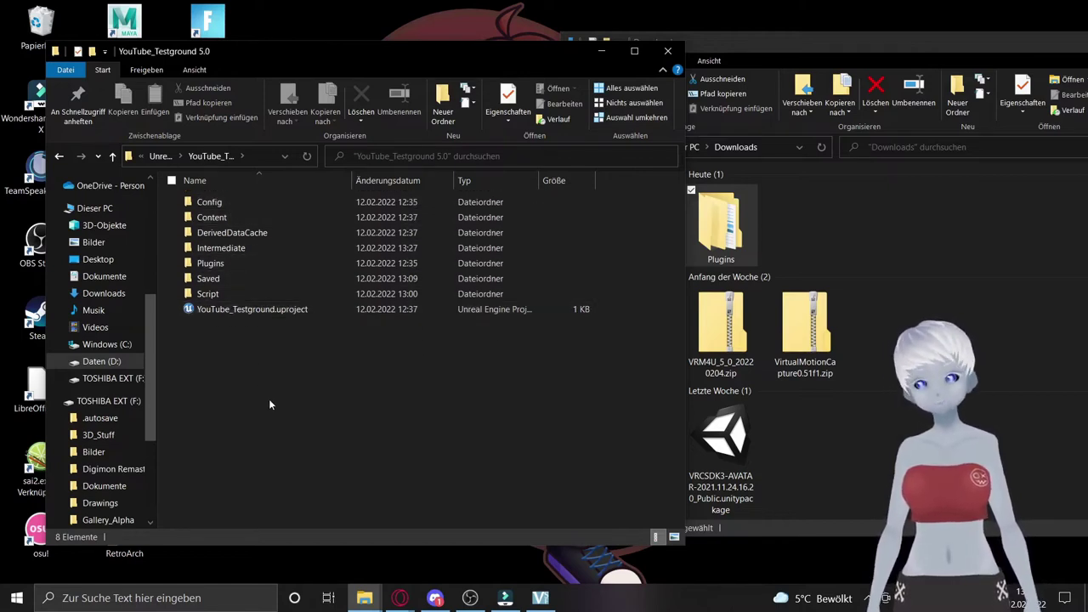
left_click(720, 231)
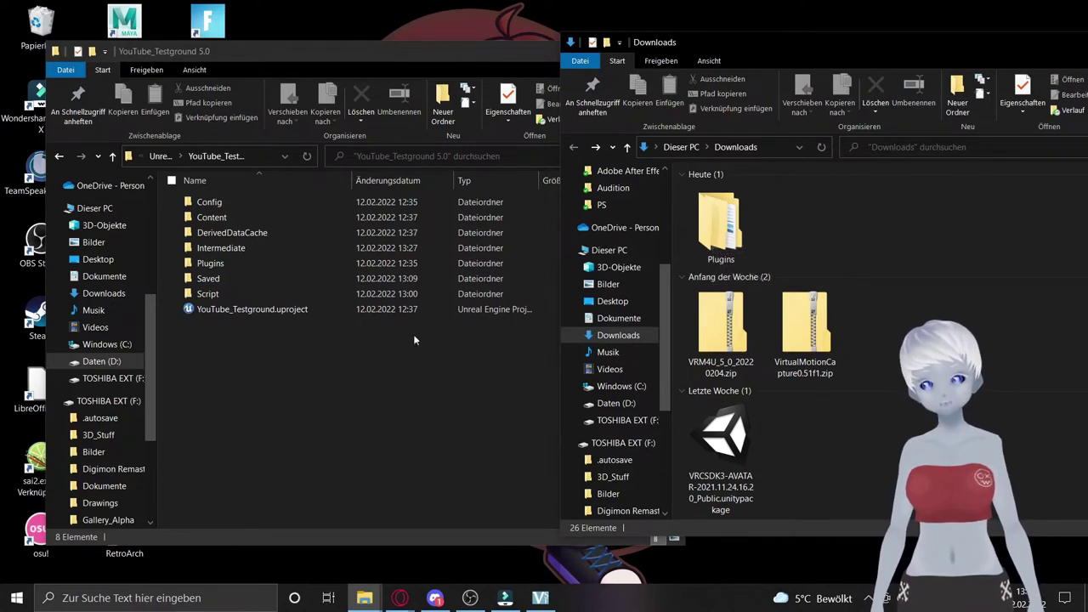
double_click(222, 265)
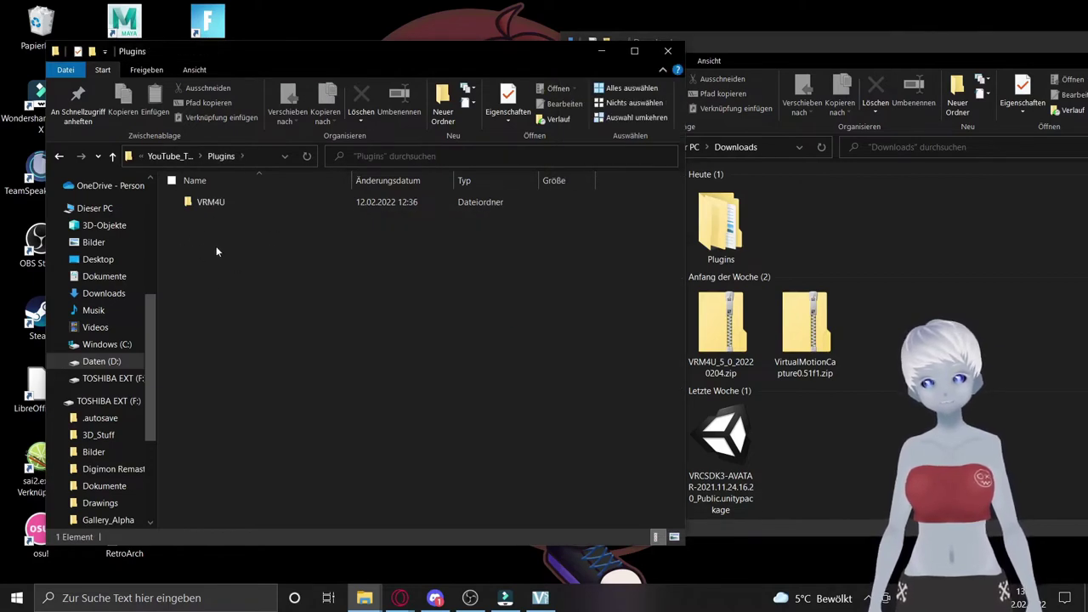
left_click(59, 156)
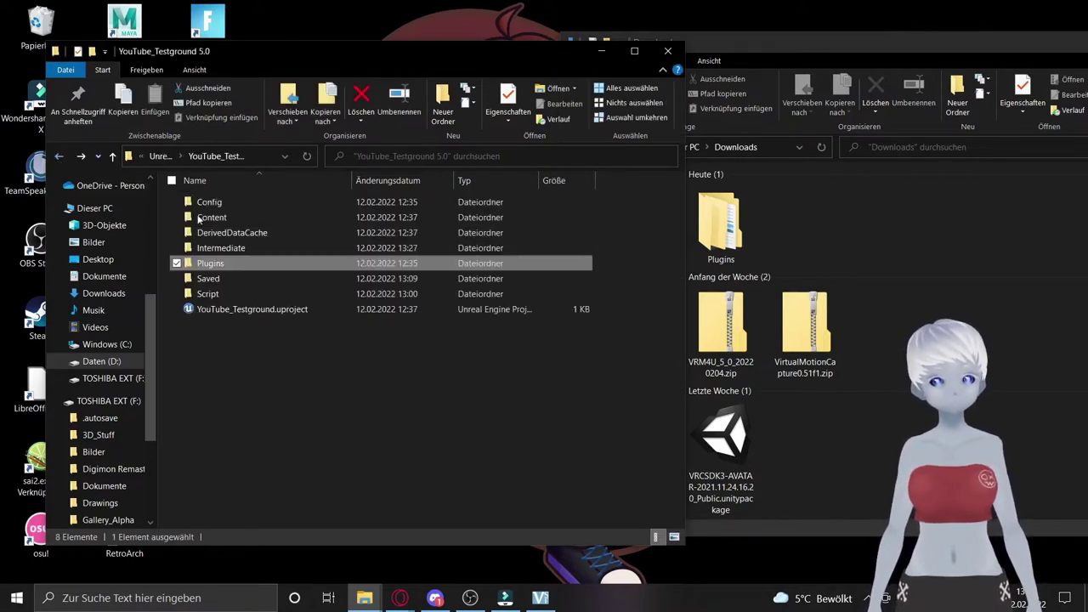
Close the Downloads window and reposition the project folder window
left_click(866, 228)
left_click_drag(952, 23, 706, 54)
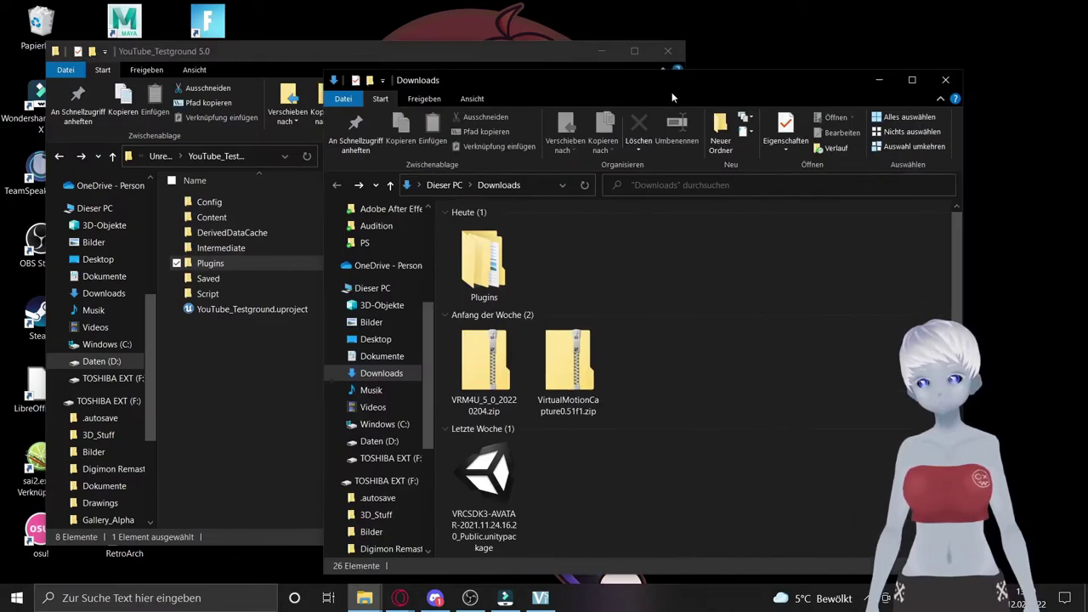
left_click(944, 78)
left_click_drag(506, 53, 673, 20)
Launch the YouTube_Testground project in Unreal Editor and look around the level
double_click(399, 274)
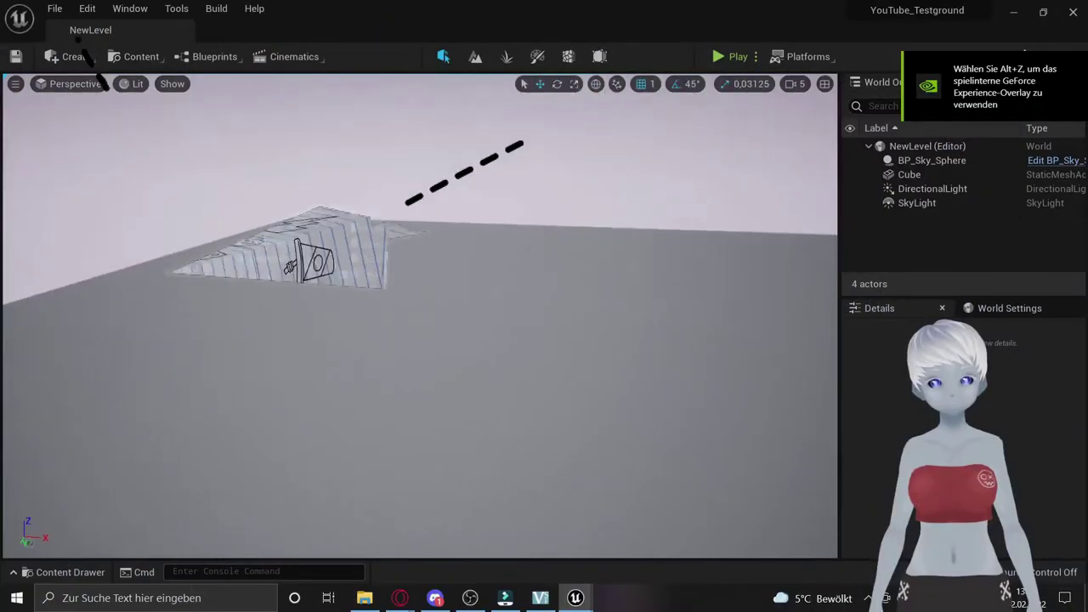
mouse_move(488, 325)
right_mouse_down()
mouse_move(458, 340)
mouse_move(488, 325)
mouse_move(451, 300)
right_mouse_up()
right_click_drag(400, 250, 400, 249)
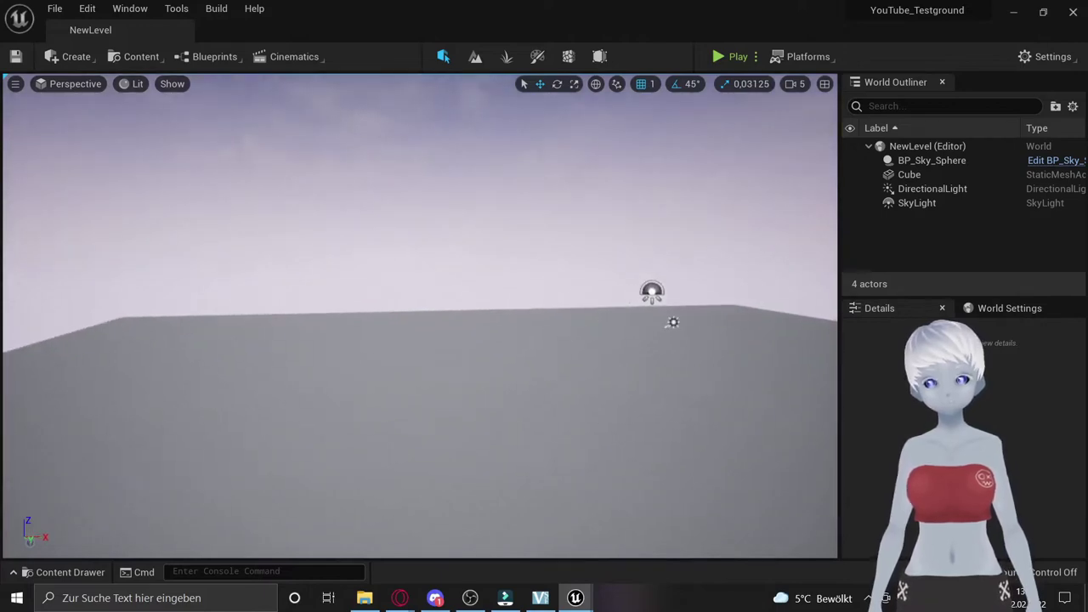
Search the Plugins browser for 'vrm', confirm VRM4U 1.0 is enabled, and close it
left_click(95, 9)
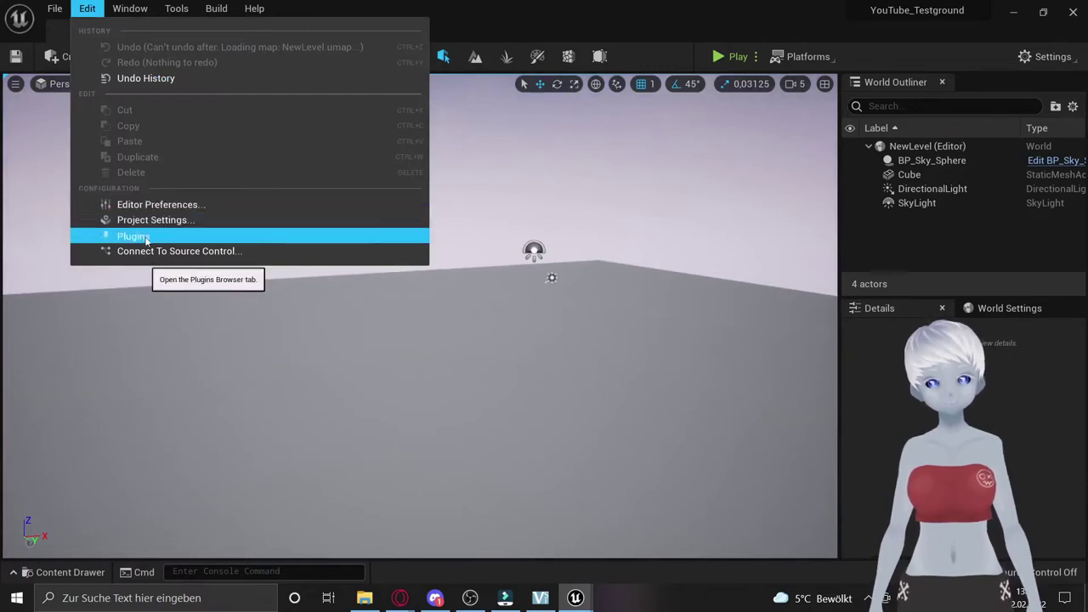
left_click(136, 236)
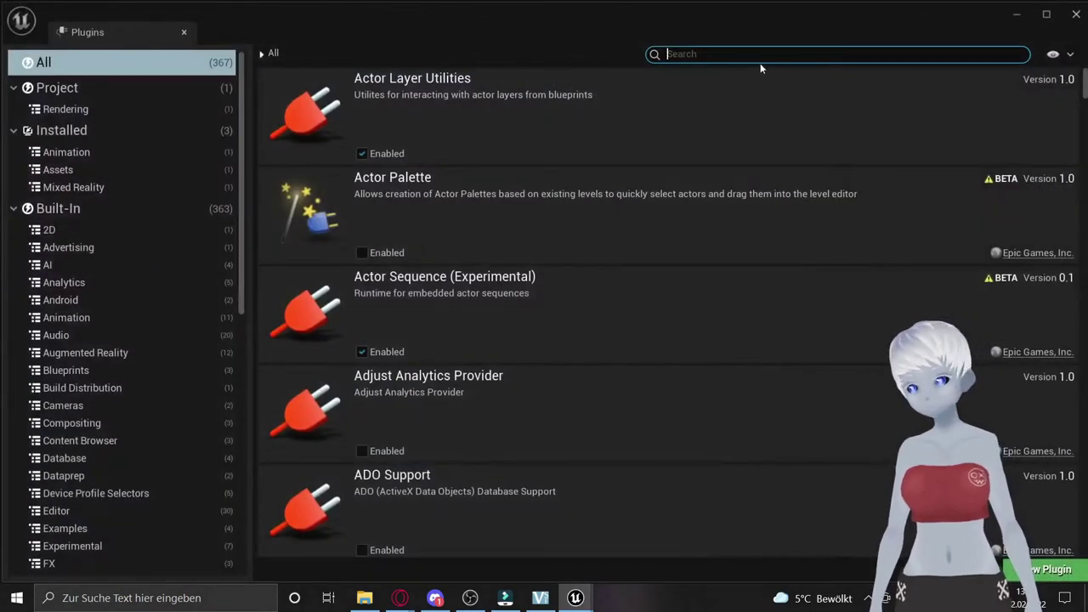
type("vrm")
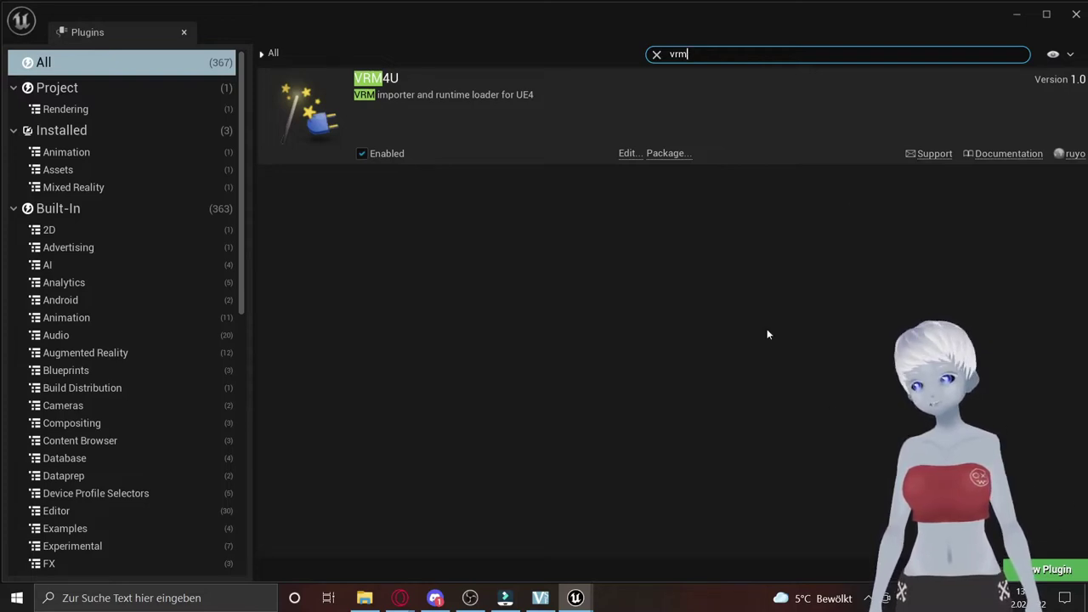
double_click(617, 11)
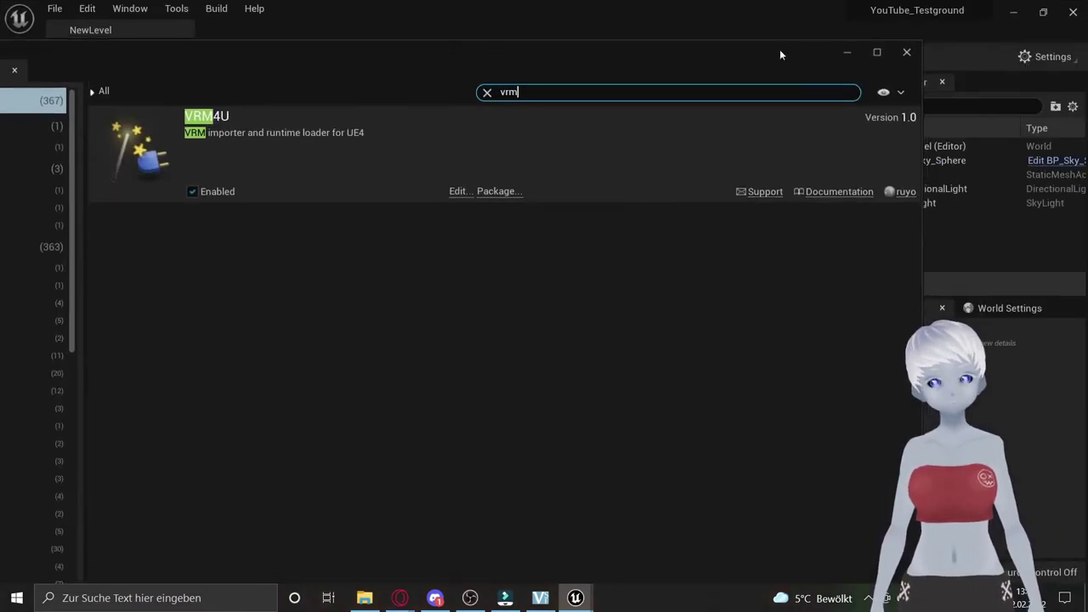
left_click(910, 51)
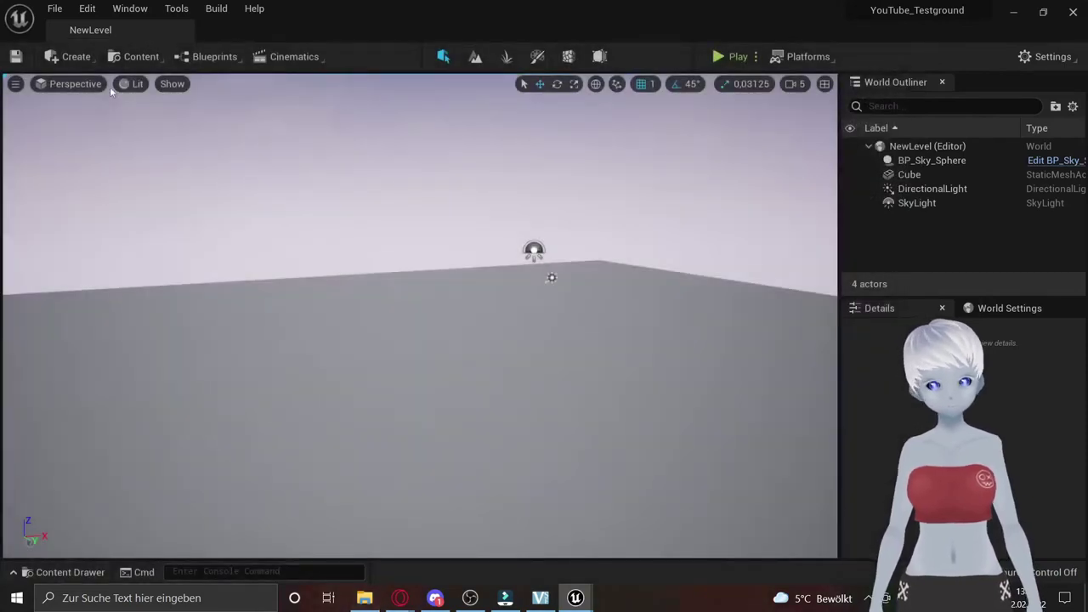
In a floating Content Browser, add a TestCharakter folder under Charaktere and drop Jonas.vrm into it
left_click(135, 61)
left_click(174, 123)
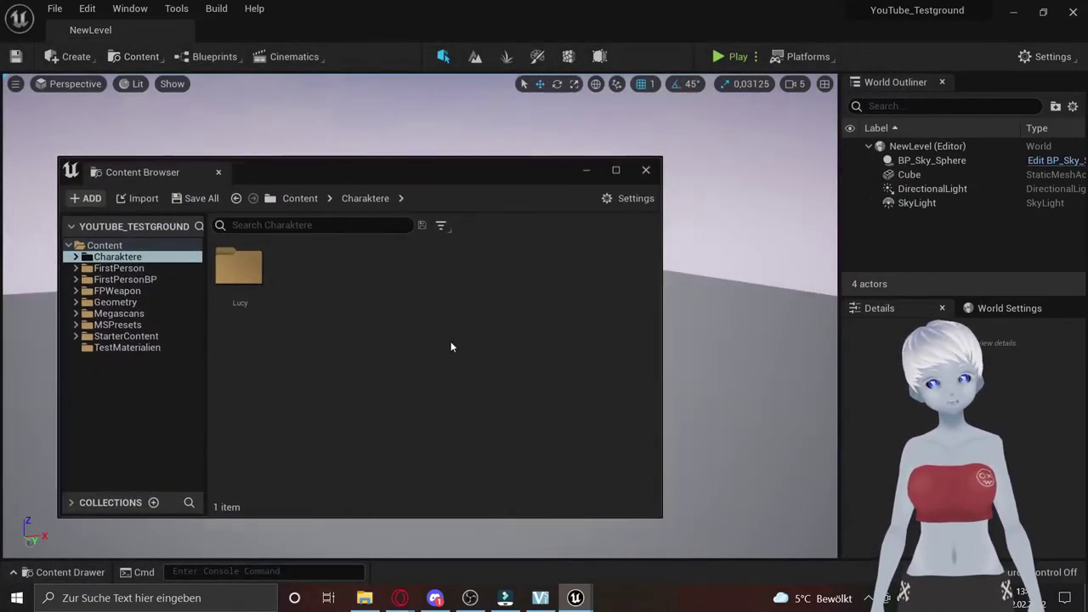
right_click(451, 347)
left_click(513, 163)
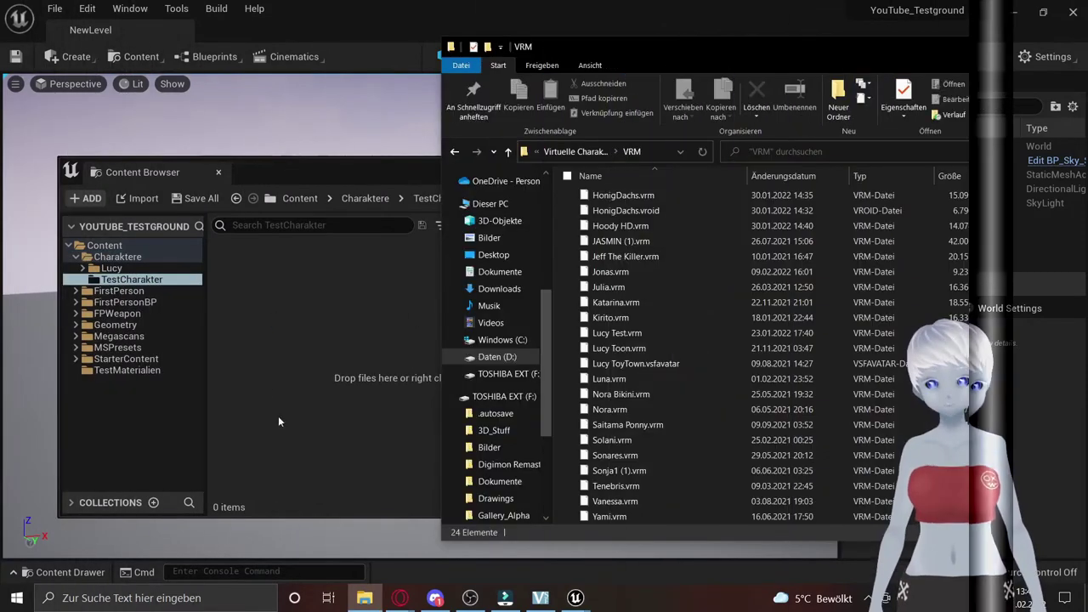
scroll(693, 398, "up", 1)
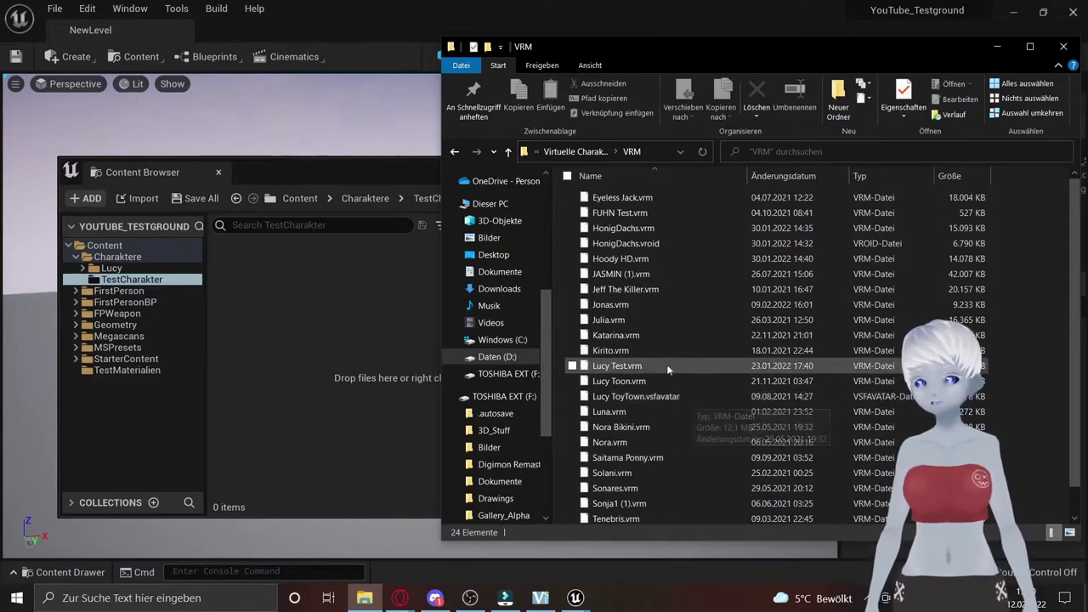
mouse_move(642, 304)
left_mouse_down()
mouse_move(304, 345)
mouse_move(288, 318)
mouse_move(307, 313)
left_mouse_up()
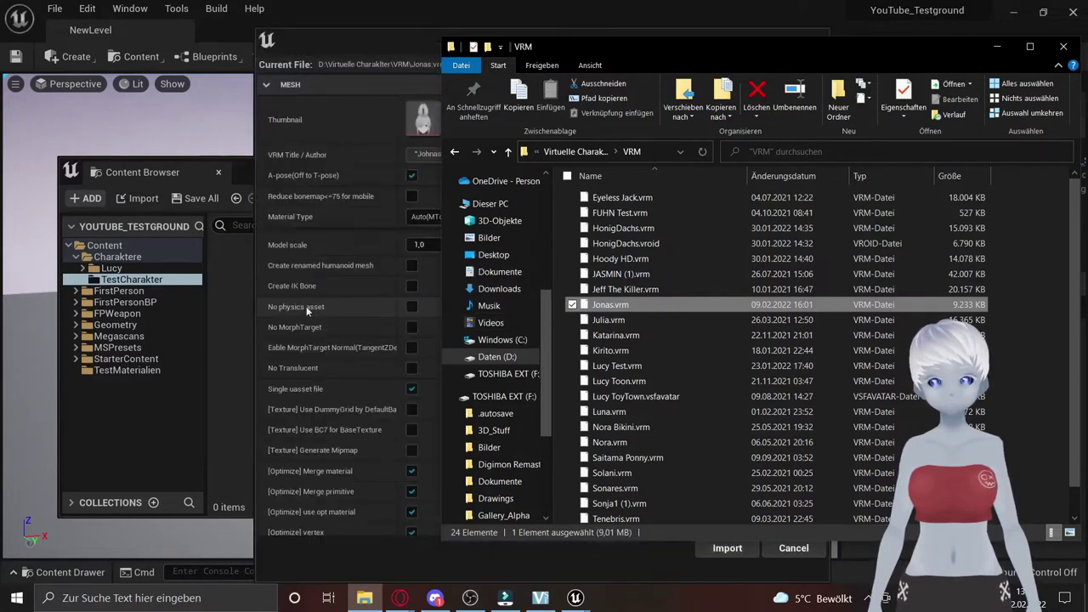
Bring the Jonas.vrm import options forward, showing A-pose, Auto(MToon Unlit) material and scale 1,0
left_click(241, 170)
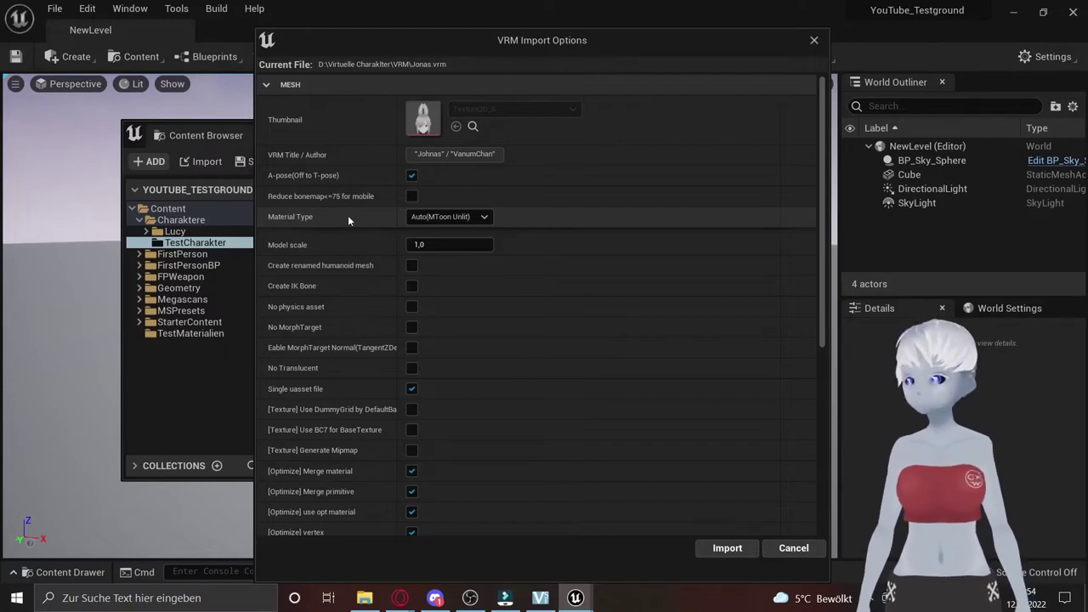
left_click(485, 217)
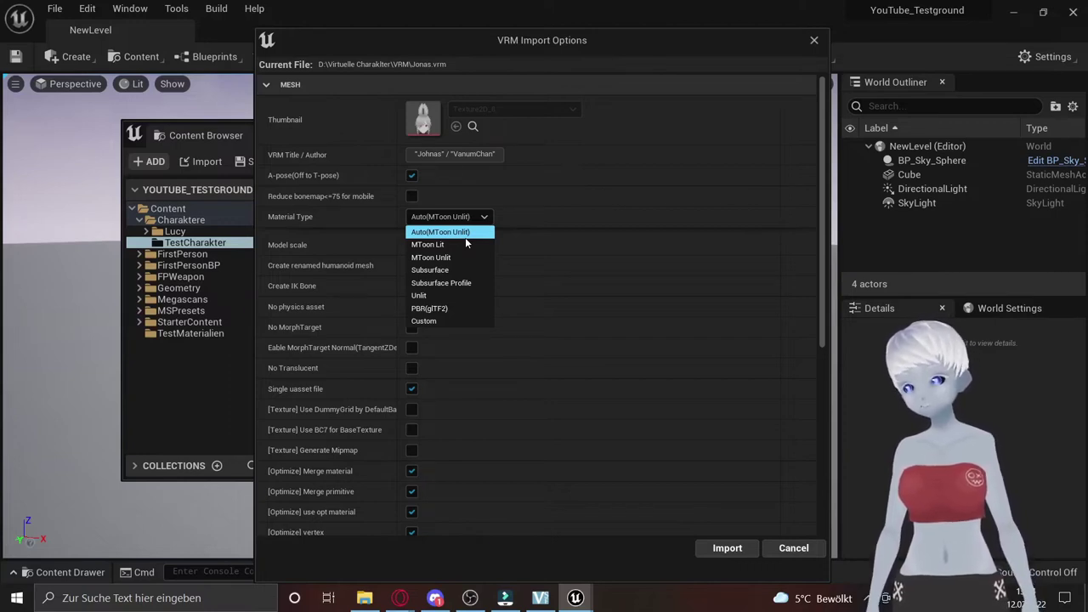
left_click(594, 219)
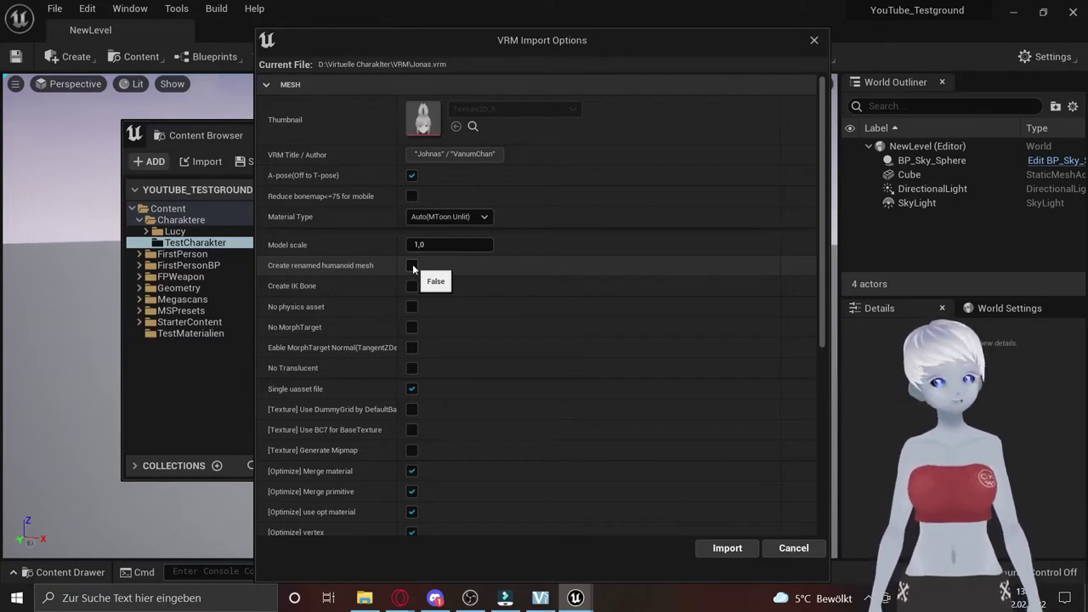
Tick the Create renamed humanoid mesh and Create IK Bone options
left_click(413, 266)
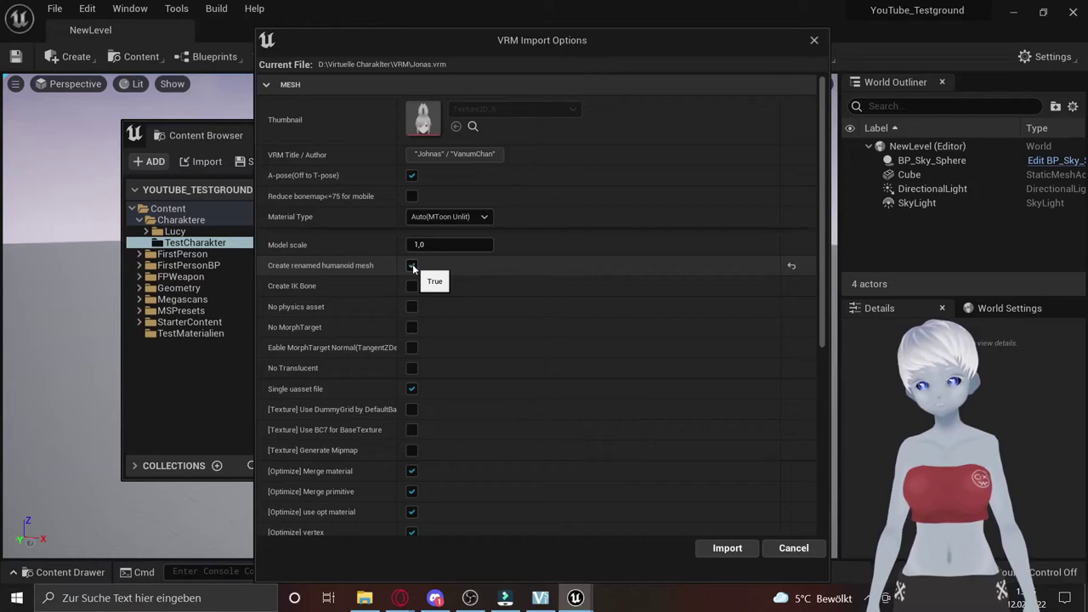
left_click(412, 286)
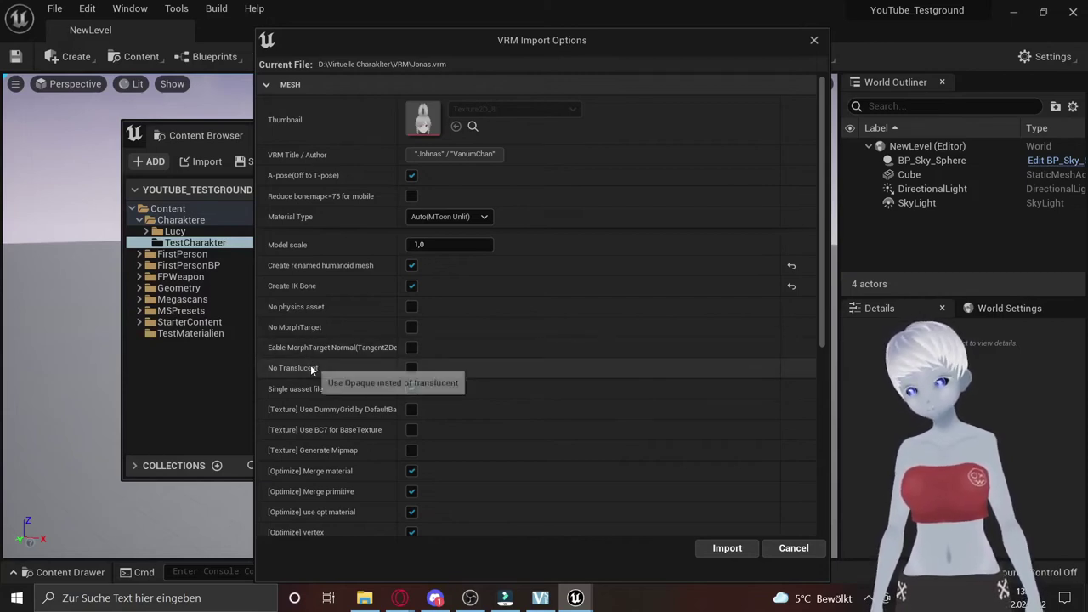
Review the remaining options and import Jonas.vrm, producing 24 assets including SK_Jonas and PHYS_Jonas
scroll(459, 350, "down", 2)
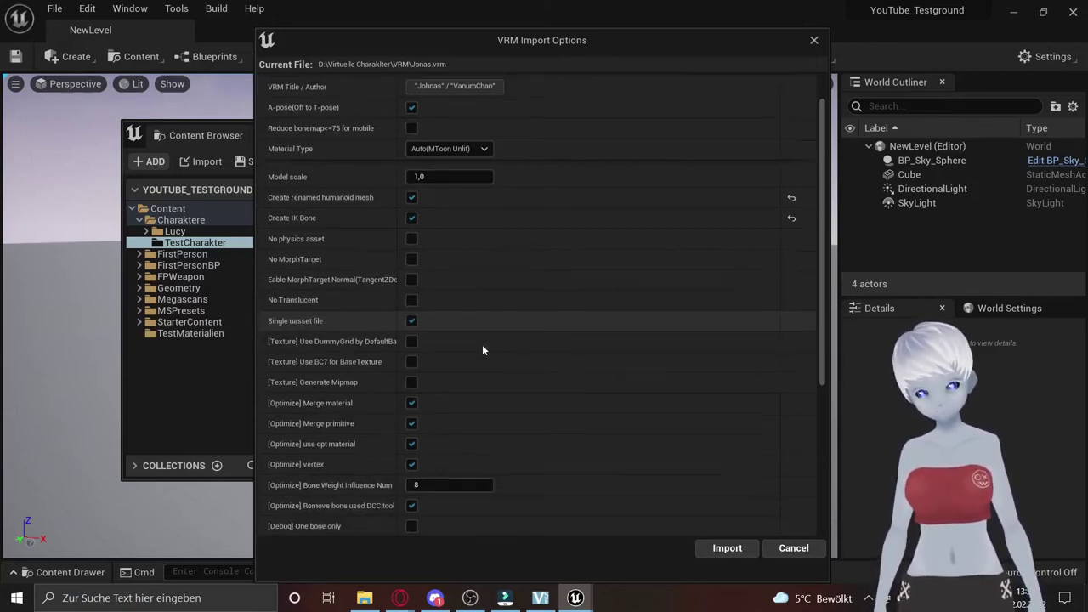
scroll(501, 327, "down", 3)
scroll(515, 311, "down", 3)
scroll(515, 310, "down", 2)
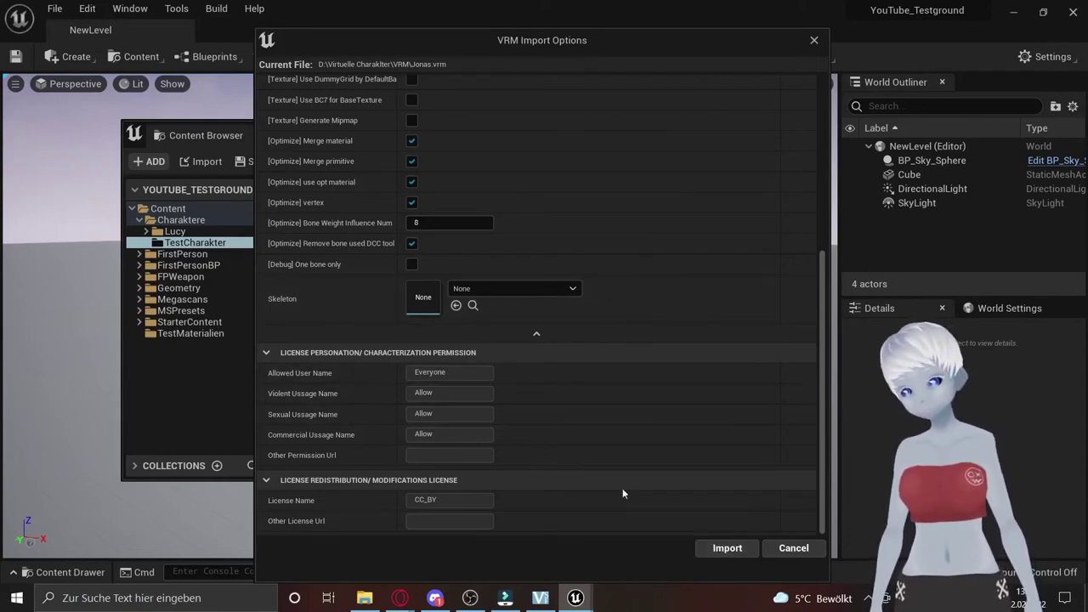
left_click(709, 544)
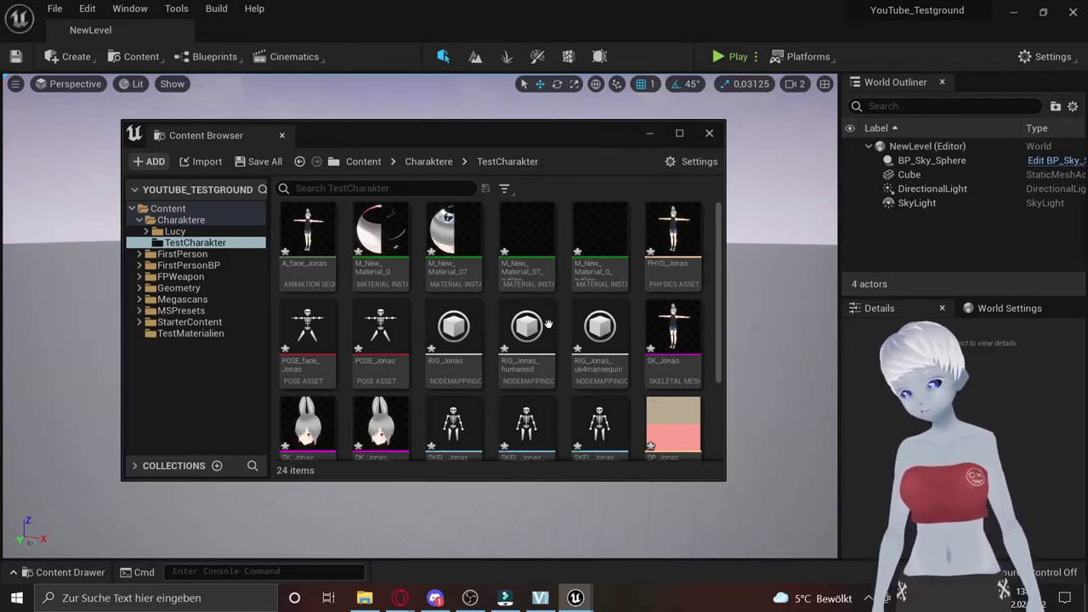
Drop A_face_Jonas into NewLevel and bring the view closer to the T-posed character
left_click_drag(447, 129, 331, 129)
left_click(191, 229)
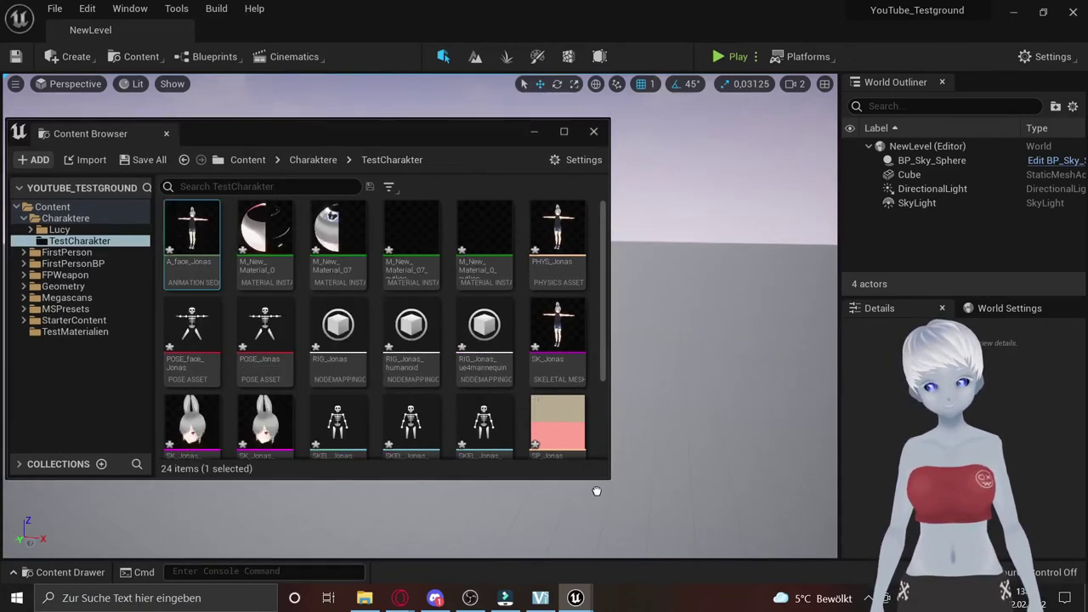
left_click_drag(596, 491, 684, 464)
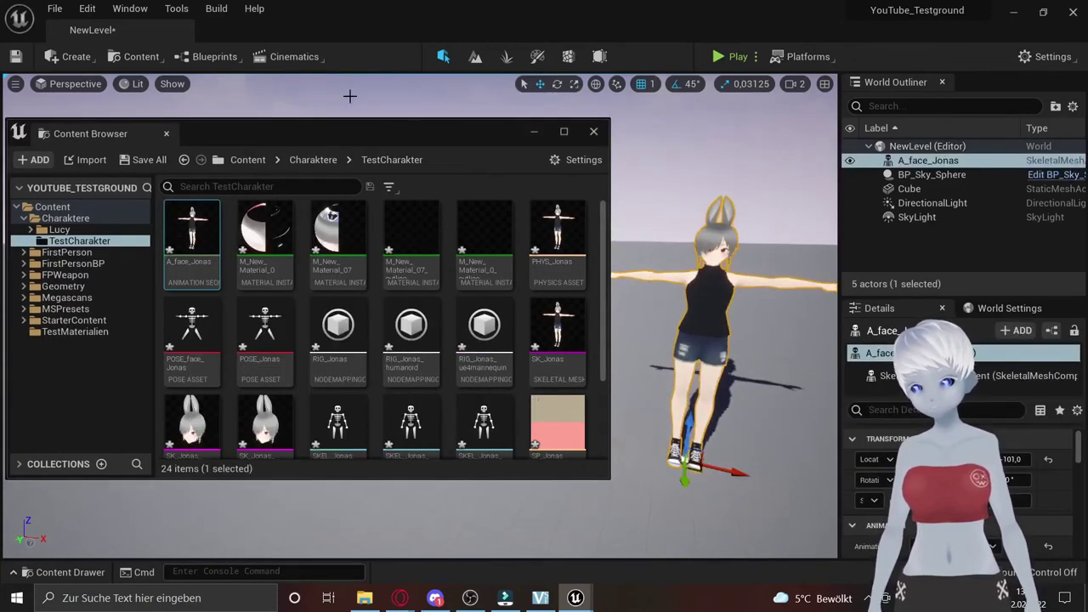
left_click_drag(368, 130, 239, 129)
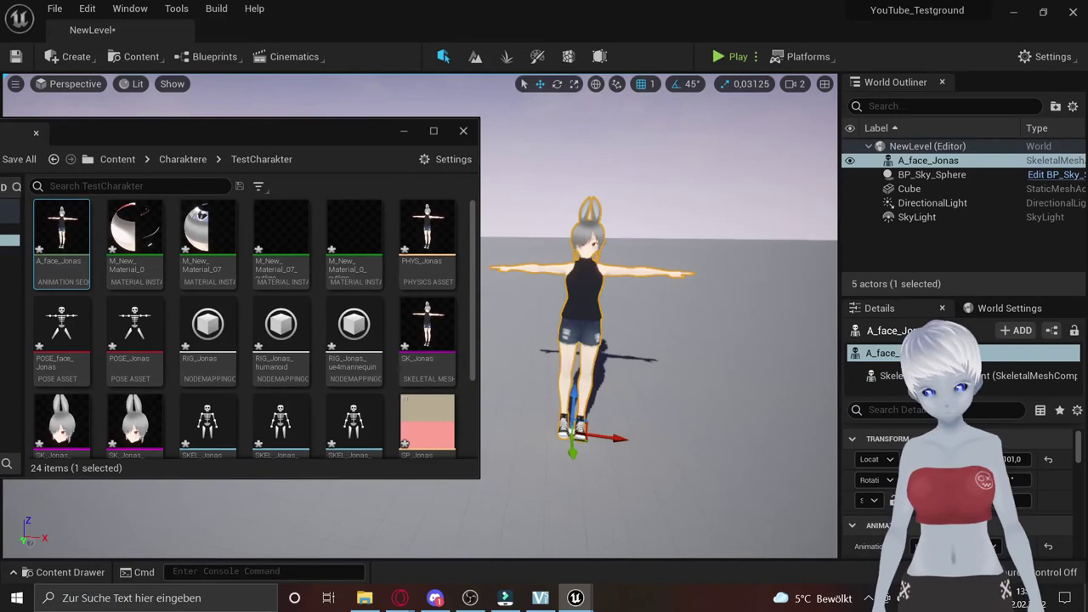
left_click(662, 152)
mouse_move(663, 153)
right_mouse_down()
mouse_move(646, 170)
mouse_move(731, 170)
mouse_move(544, 182)
mouse_move(563, 183)
right_mouse_up()
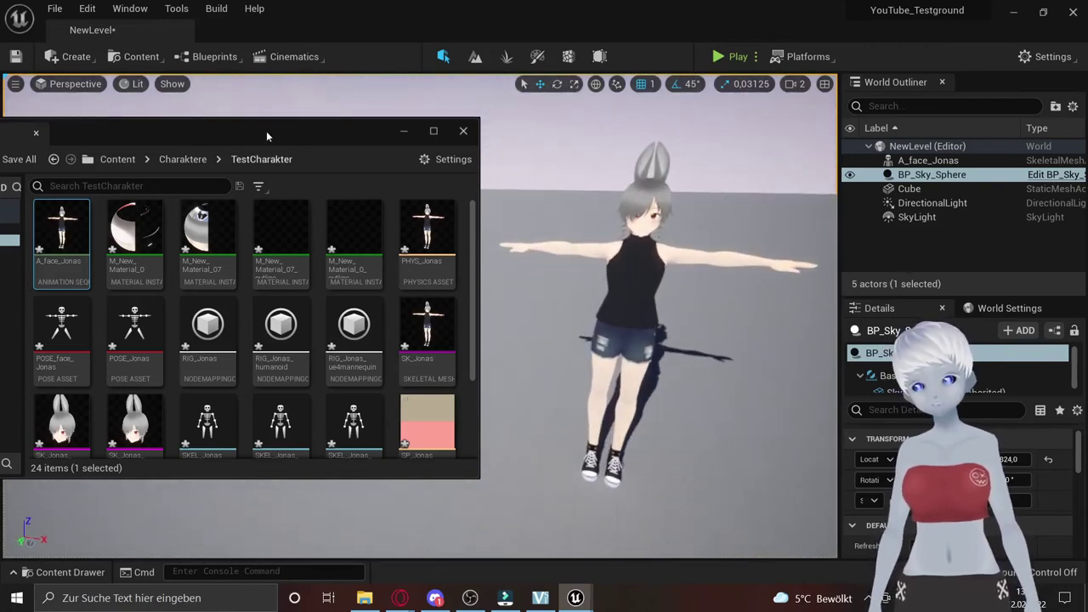
left_click_drag(224, 135, 288, 106)
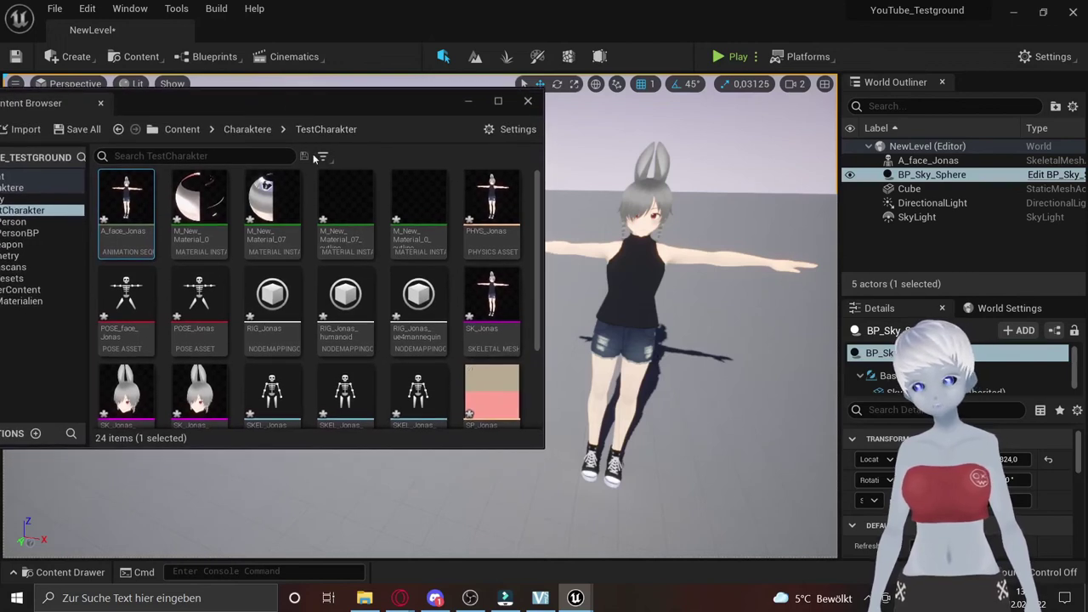
scroll(266, 266, "down", 2)
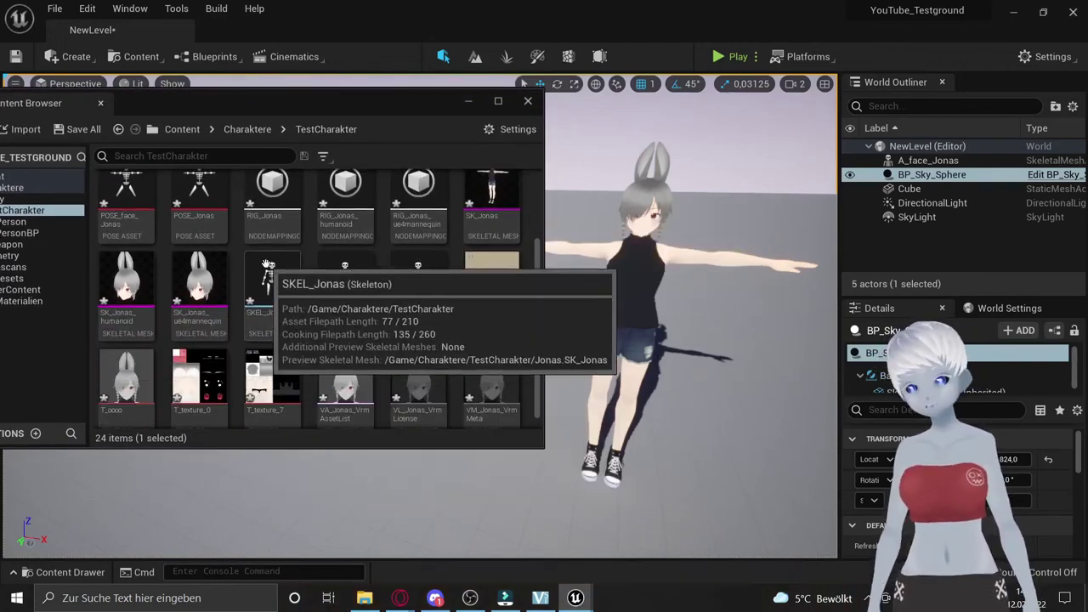